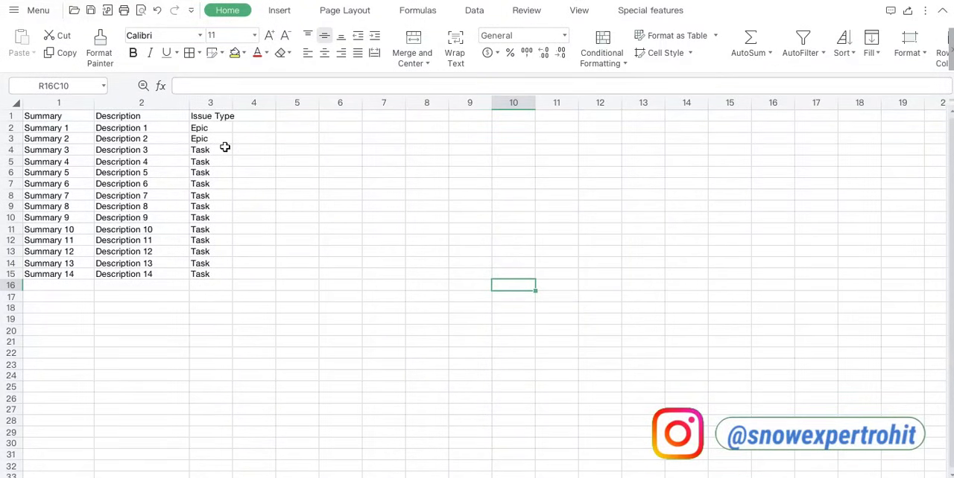
left_click(387, 476)
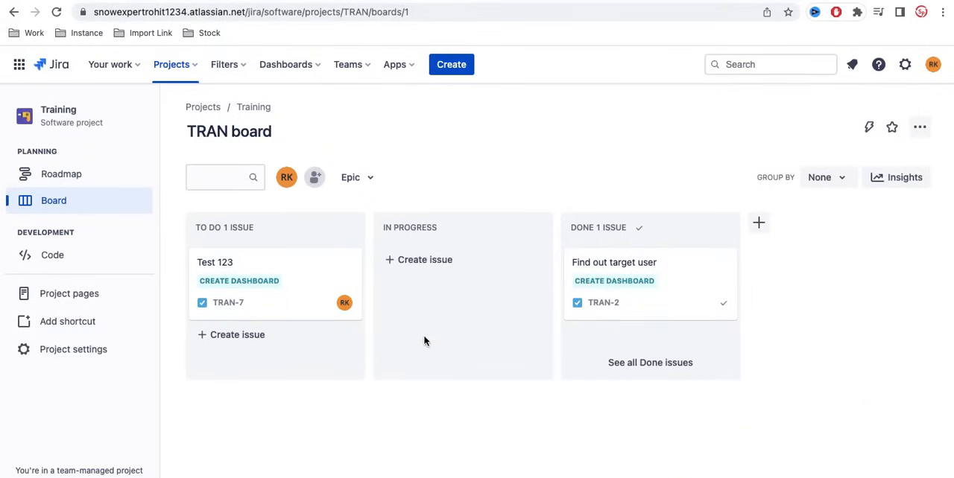
left_click(442, 67)
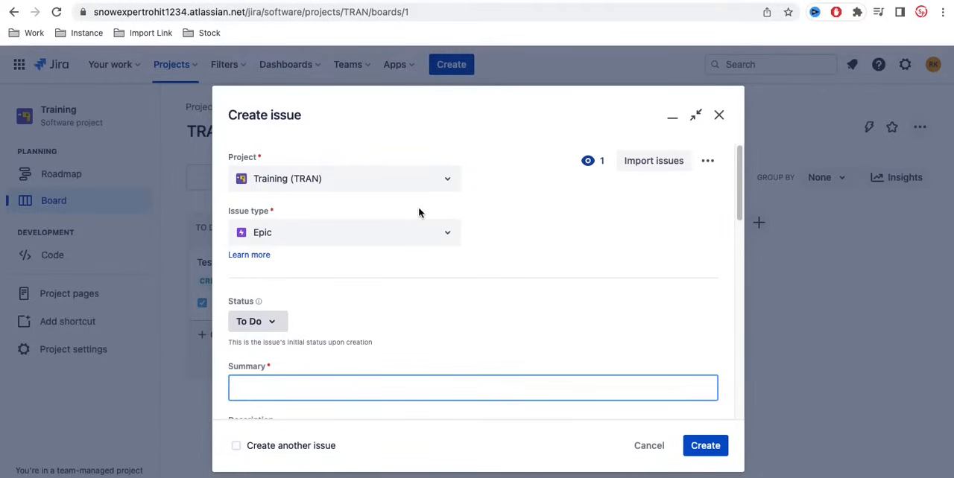
left_click(719, 116)
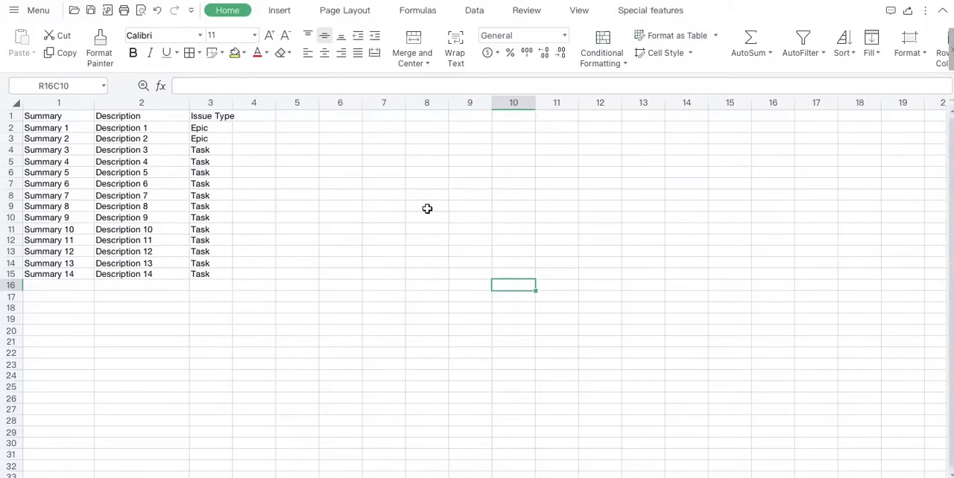
type("CSV")
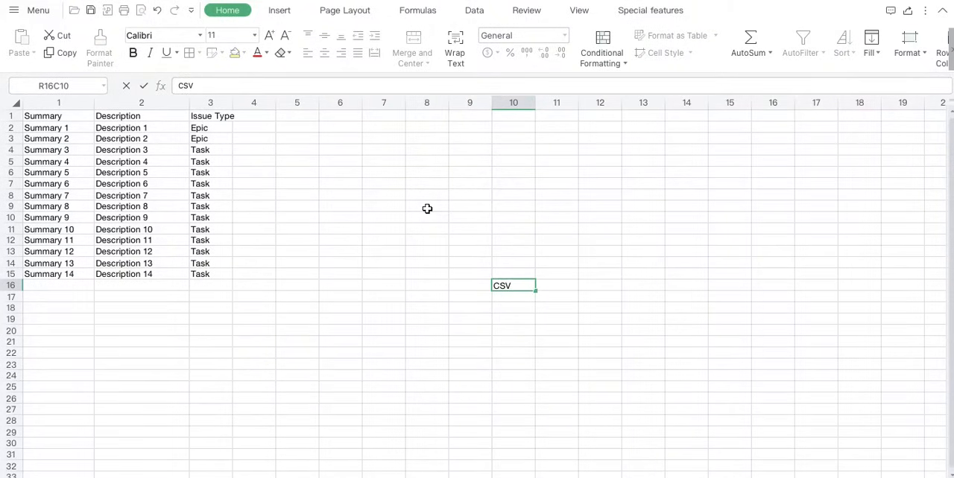
left_click(448, 284)
left_click(525, 285)
key("Delete")
left_click(353, 287)
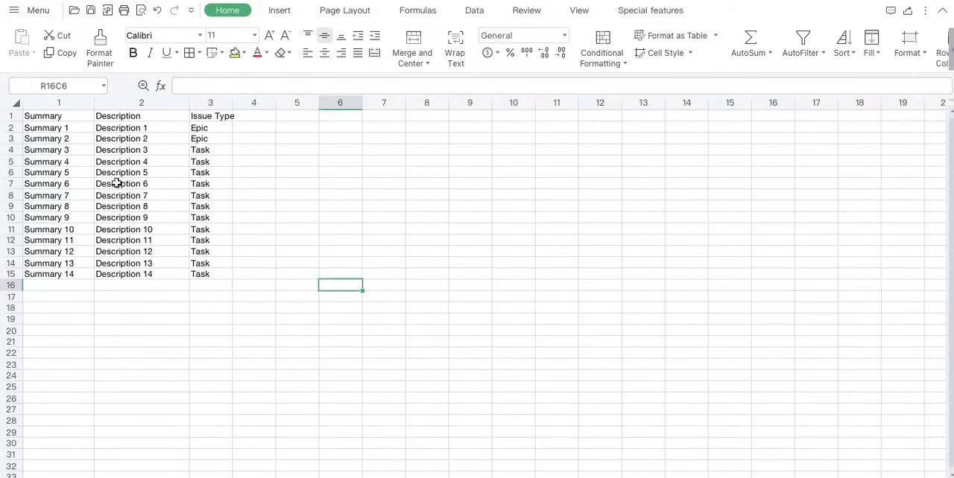
Save the issue spreadsheet, keeping the workbook in its current CSV format.
key("super+s")
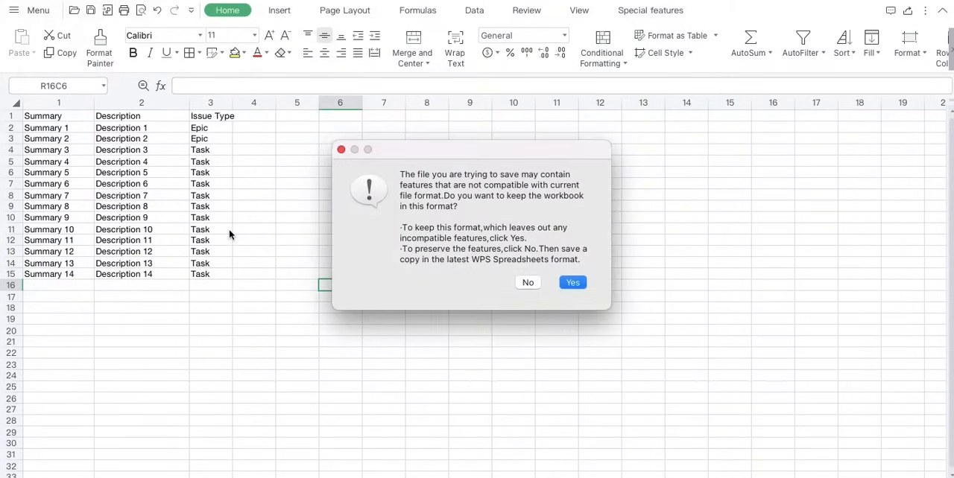
left_click(572, 283)
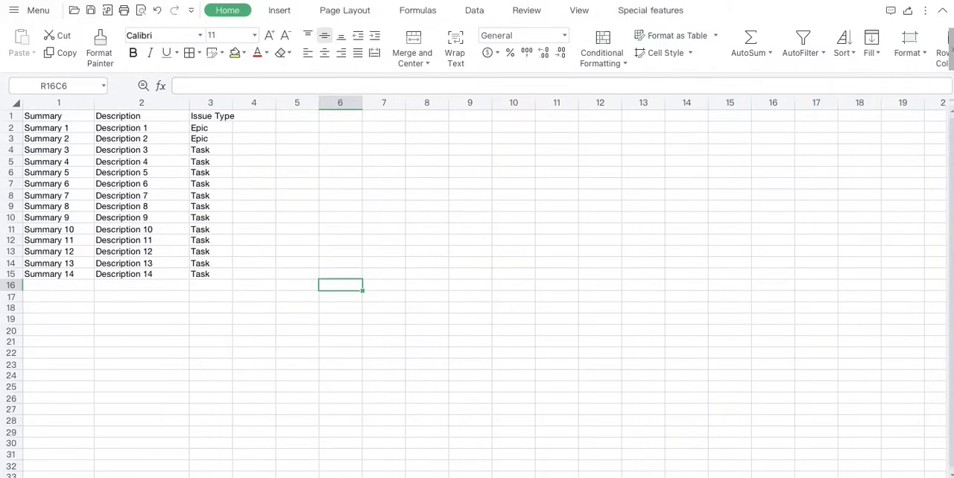
left_click(435, 376)
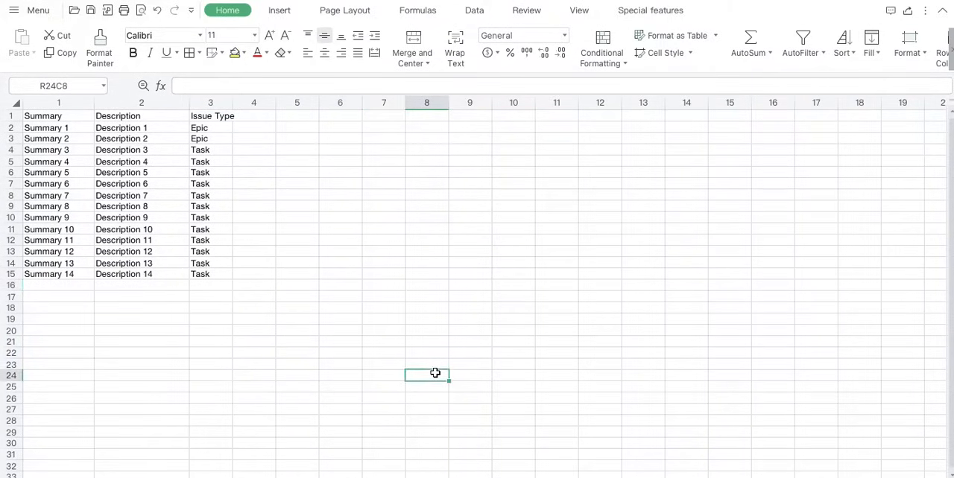
Switch to Jira, start an issue import from the new-issue form, and submit JIRA Bulk Load.csv as the CSV source file.
left_click(441, 477)
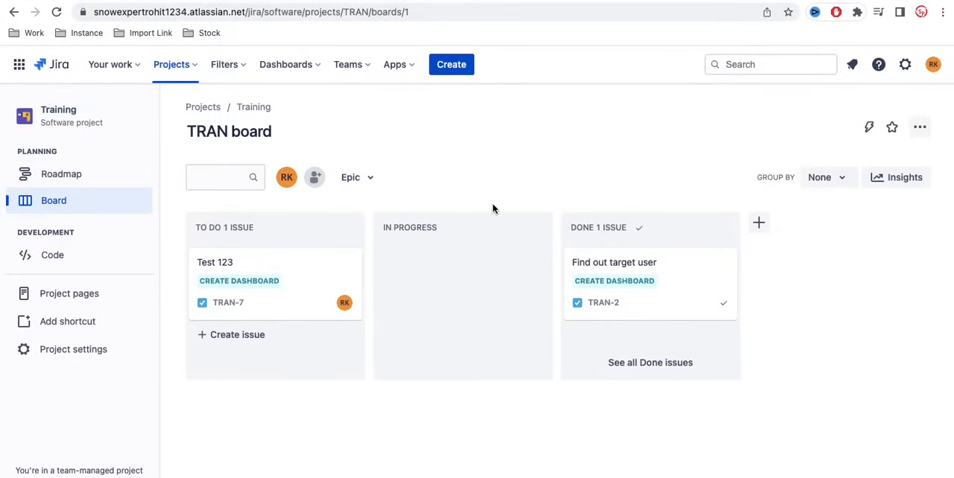
left_click(452, 67)
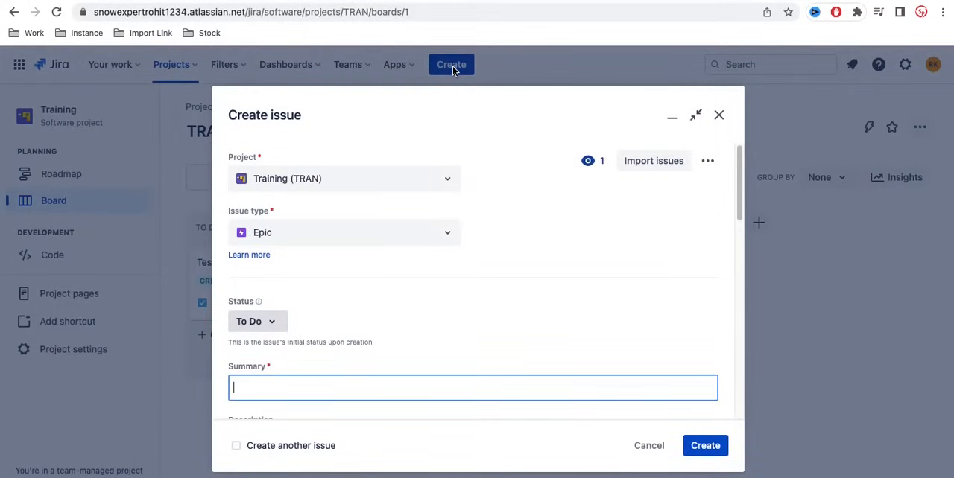
scroll(400, 304, "down", 5)
scroll(400, 306, "up", 5)
left_click(637, 168)
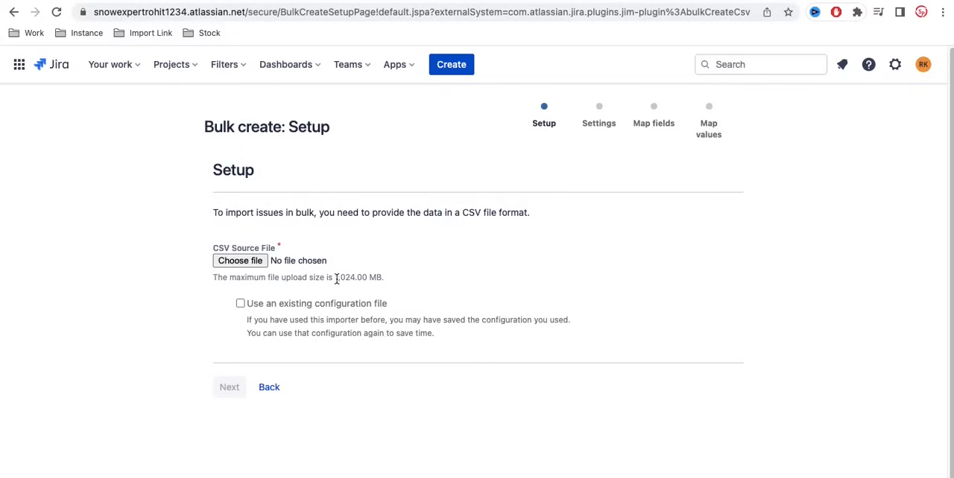
left_click(263, 267)
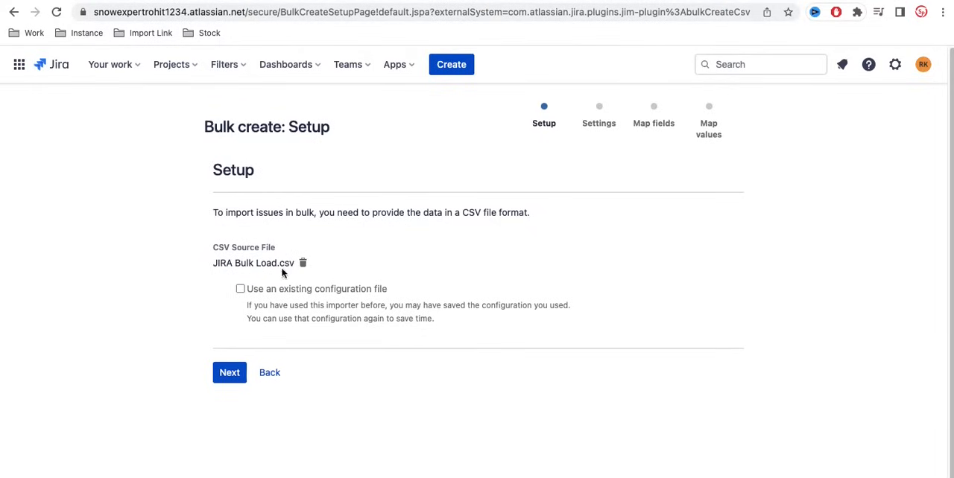
left_click(230, 373)
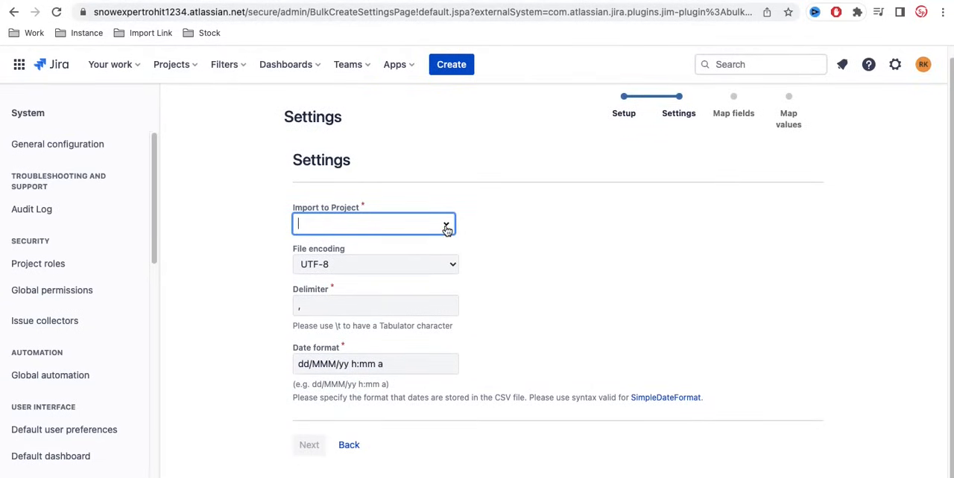
Set the import project to Training [TRAN] and the file encoding to UTF-8.
left_click(446, 228)
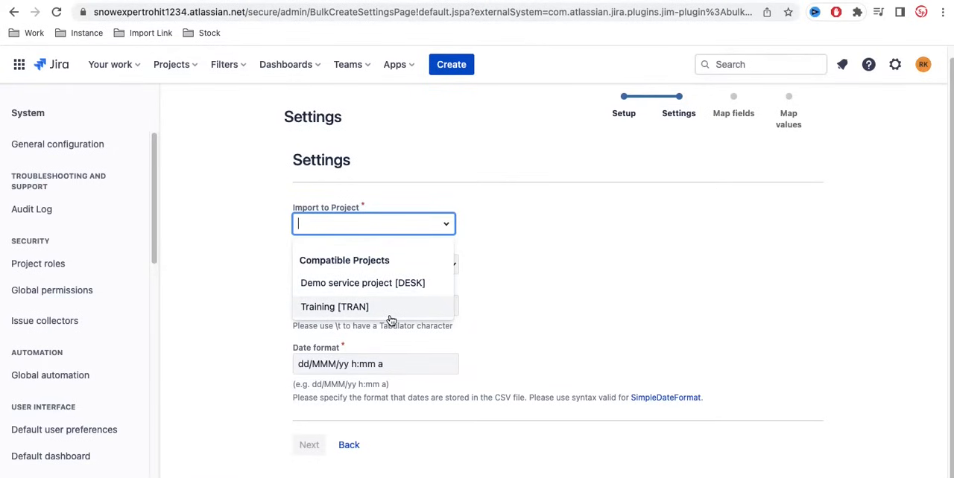
left_click(361, 315)
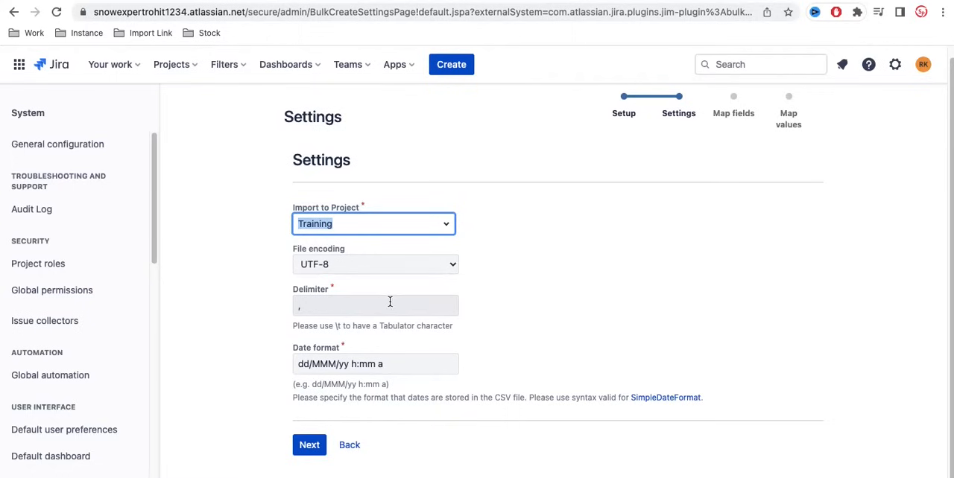
left_click(450, 267)
scroll(418, 246, "up", 5)
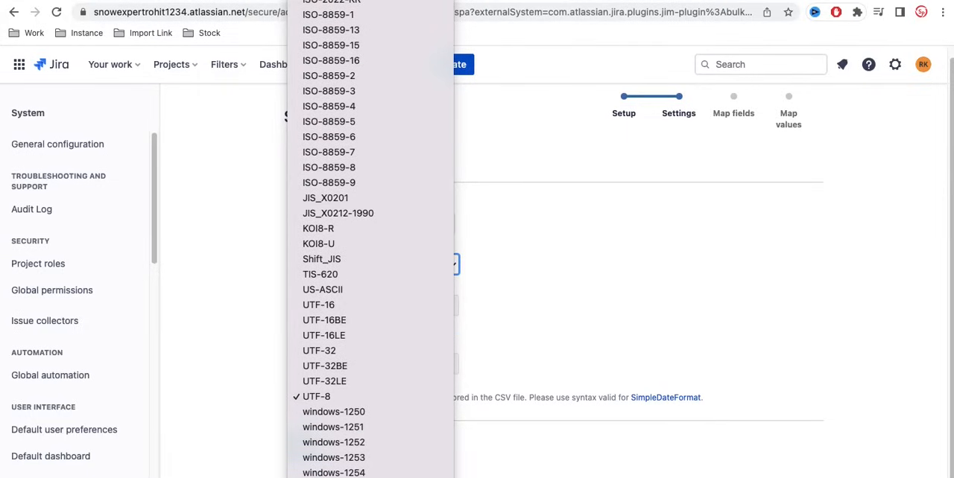
scroll(362, 440, "down", 4)
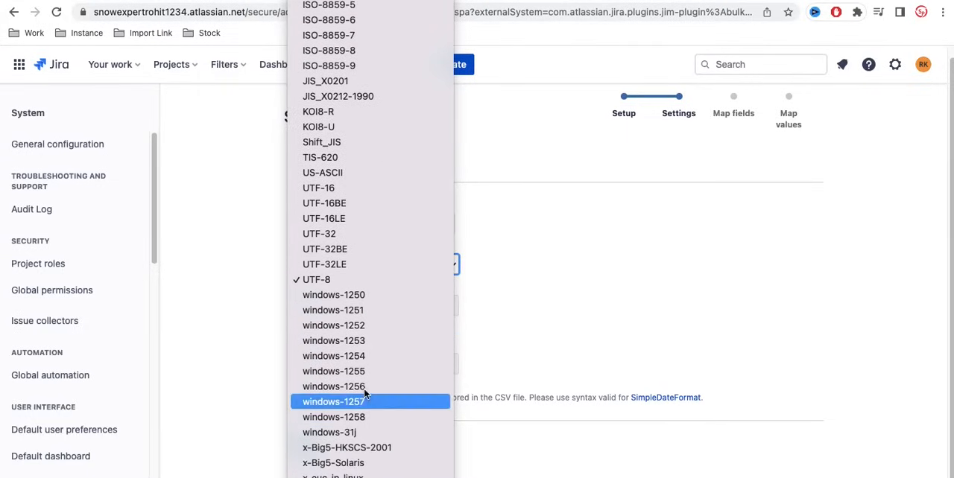
left_click(344, 281)
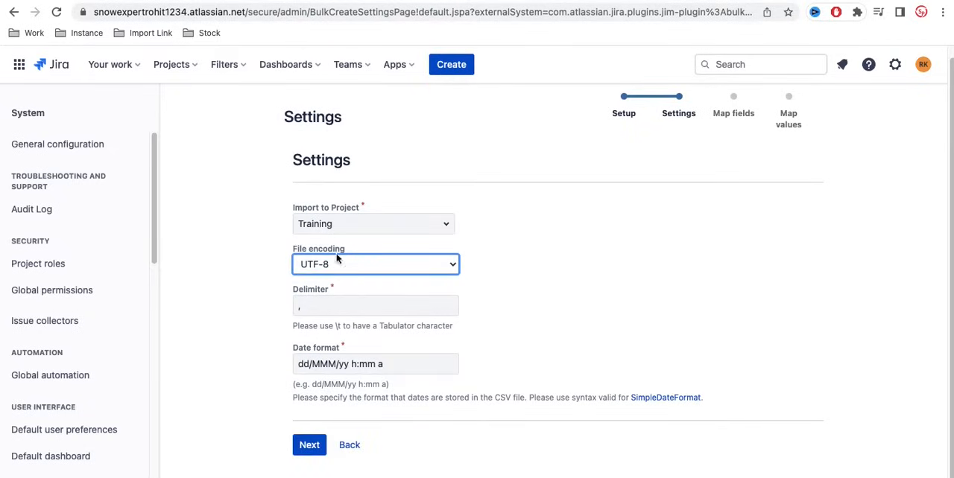
Keep the comma delimiter and the dd/MMM/yy h:mm a date format, and continue to the field mapping.
left_click(426, 307)
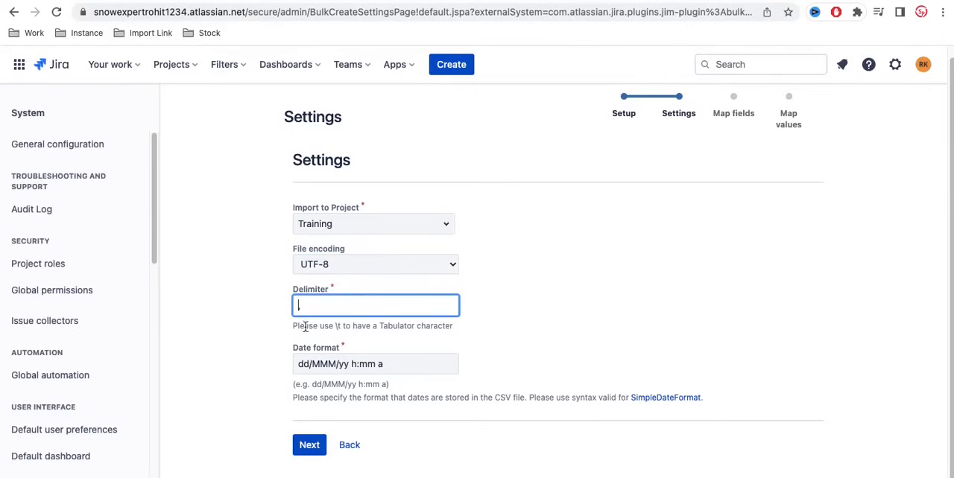
key("BackSpace")
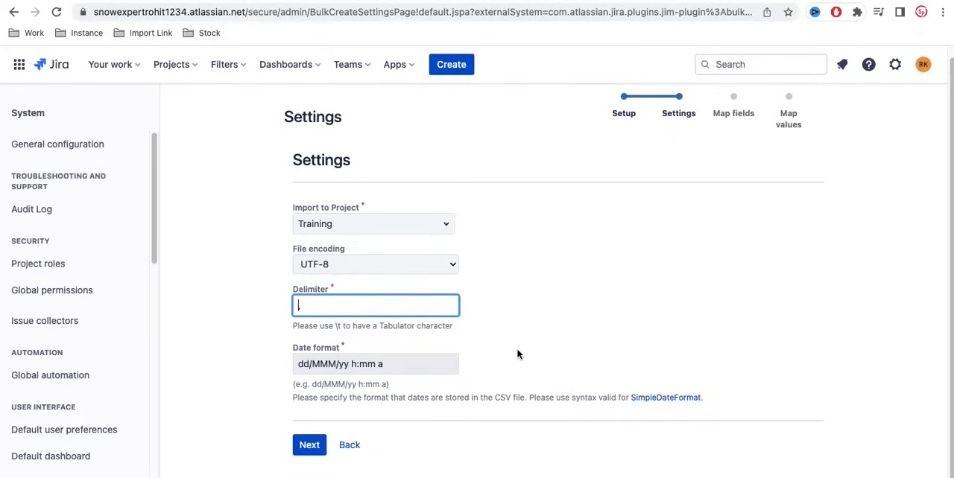
key("Tab")
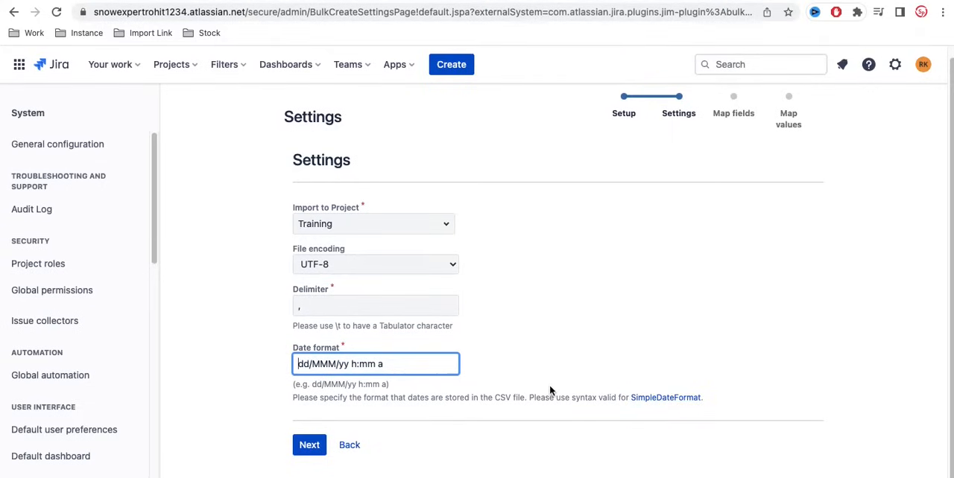
key("super+Tab")
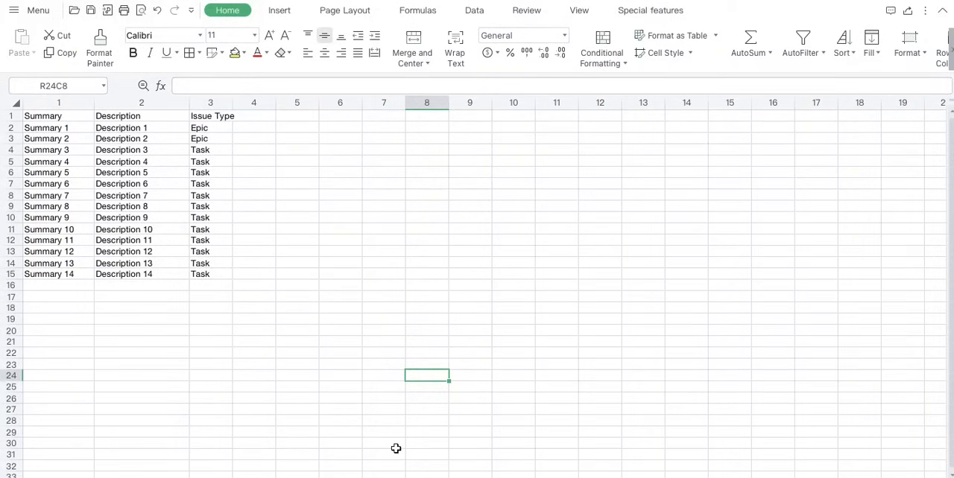
key("super+Tab")
left_click(315, 444)
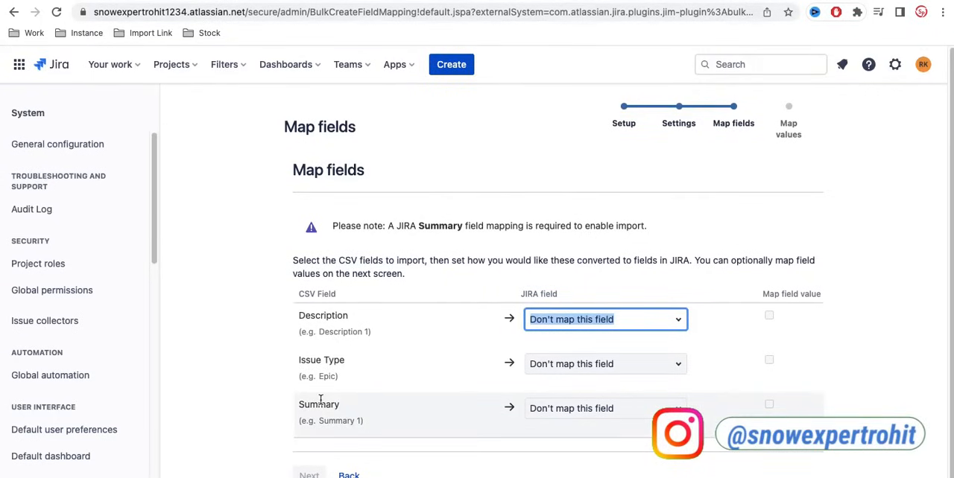
Map the CSV field Description to the Jira field Description.
scroll(320, 400, "down", 1)
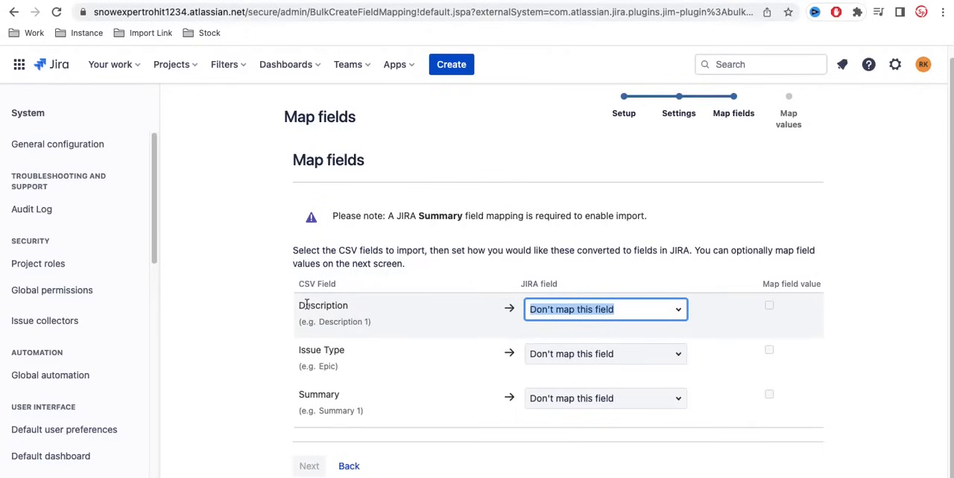
left_click(680, 314)
scroll(602, 389, "down", 2)
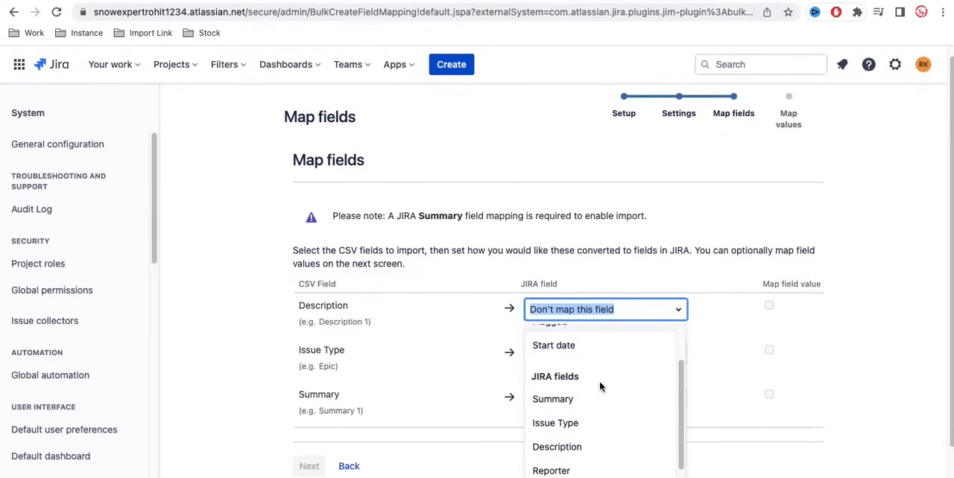
left_click(558, 447)
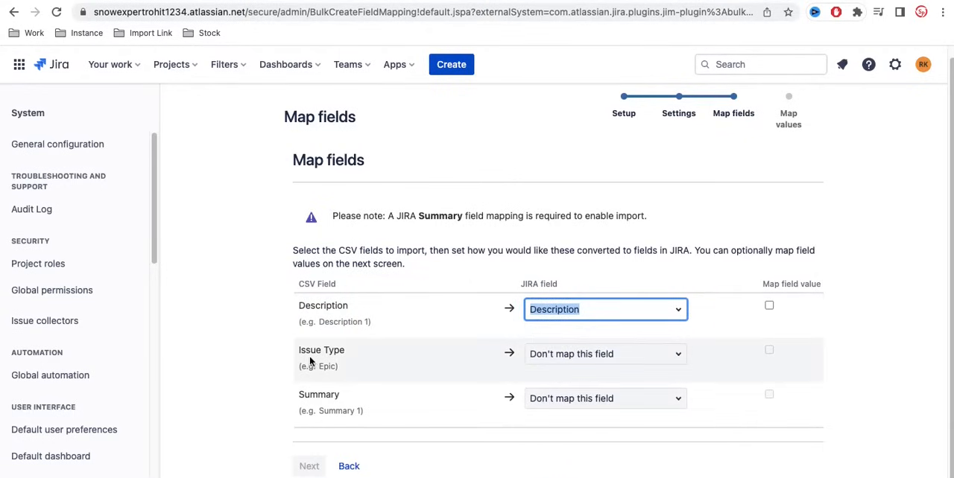
Map the CSV field Issue Type to the Jira field Issue Type.
left_click(679, 359)
scroll(619, 434, "down", 1)
scroll(617, 434, "down", 3)
left_click(568, 447)
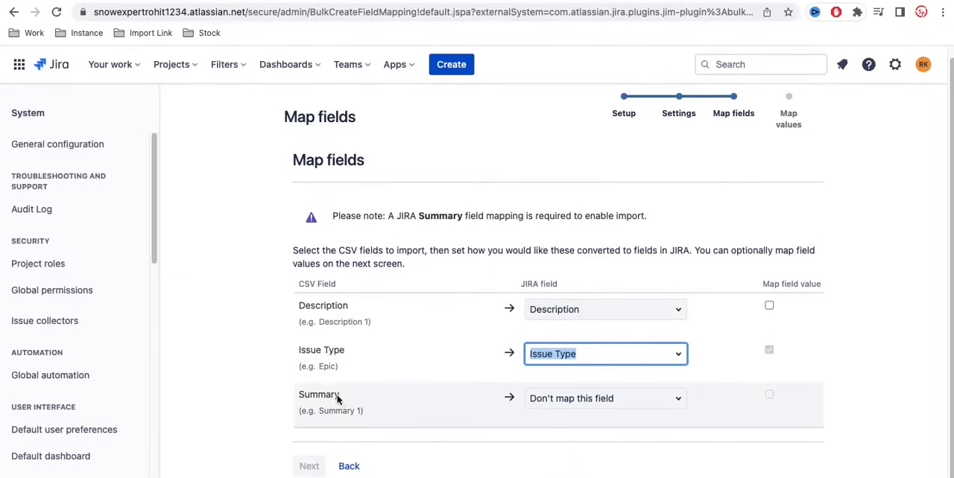
Map the CSV field Summary to the Jira field Summary and continue to the value mapping.
left_click(673, 400)
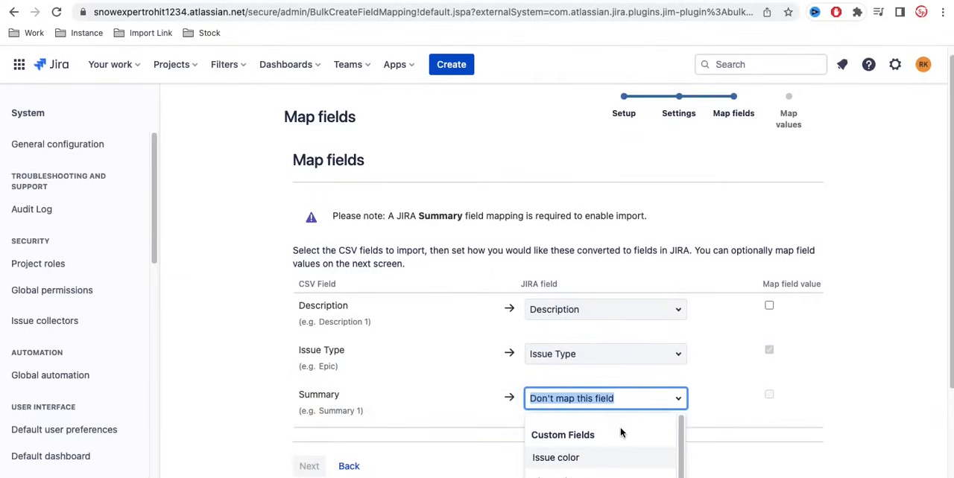
scroll(621, 432, "down", 4)
scroll(622, 433, "down", 1)
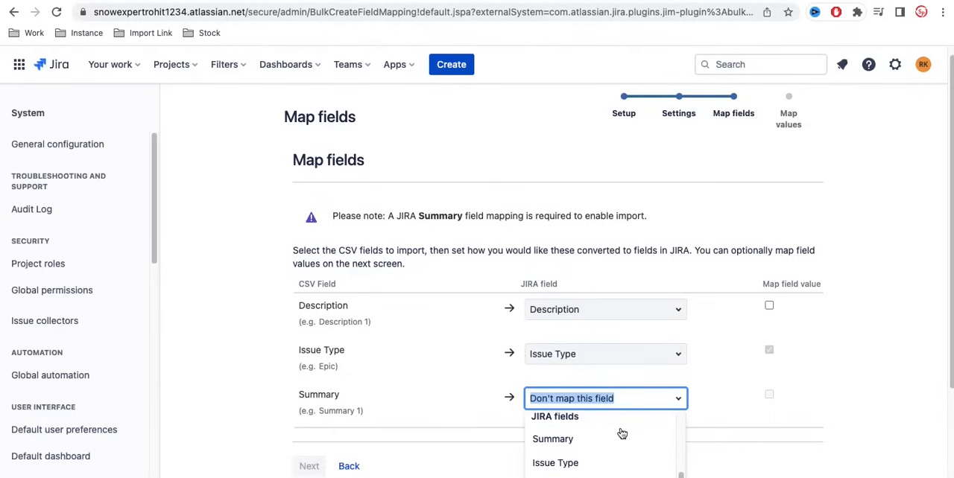
left_click(566, 440)
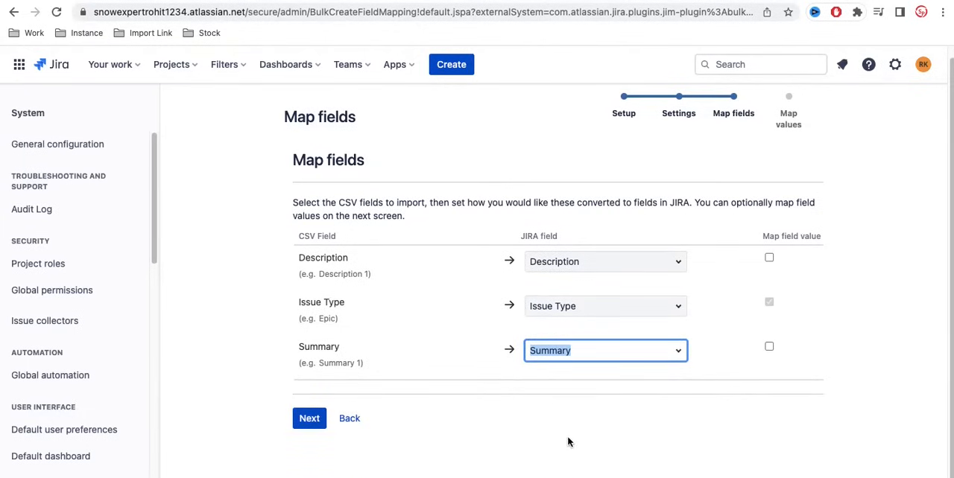
left_click(307, 420)
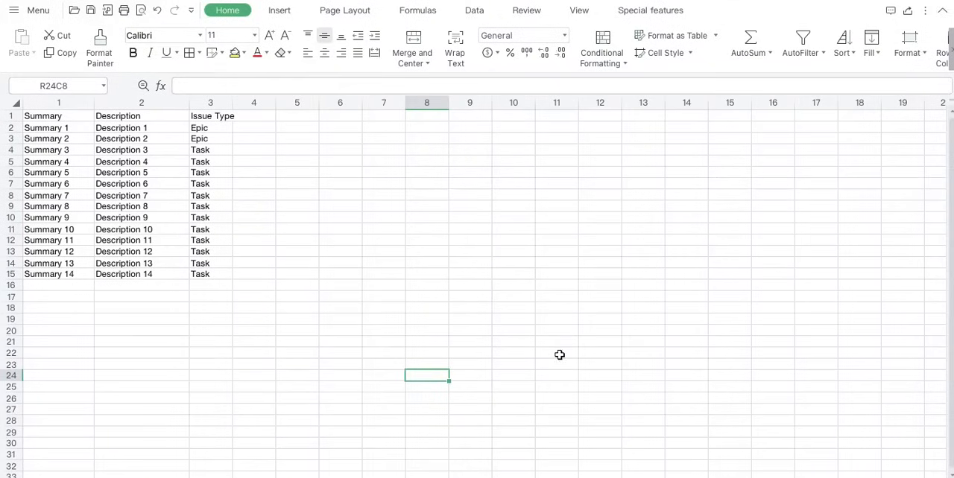
Check the Epic and Task entries in the spreadsheet's Issue Type column, and map them to the Jira values Epic and Task.
left_click(219, 128)
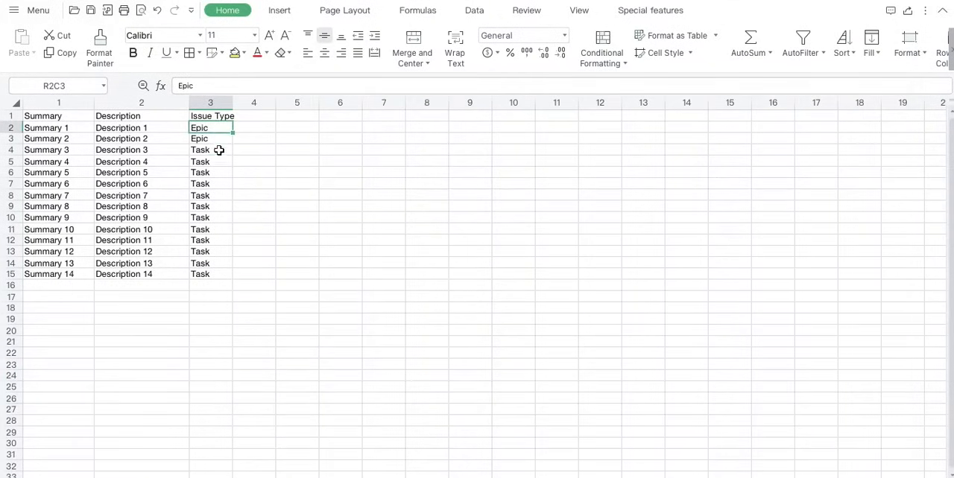
left_click(216, 150)
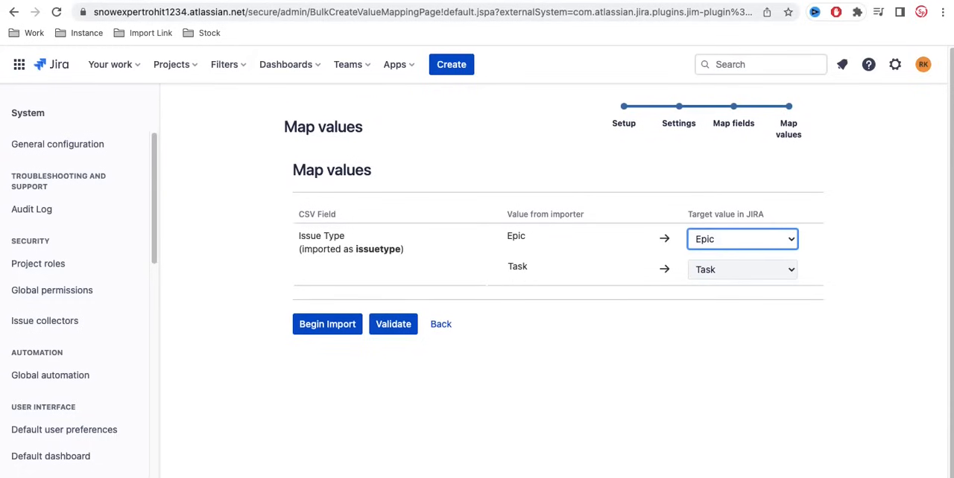
left_click(729, 246)
left_click(721, 246)
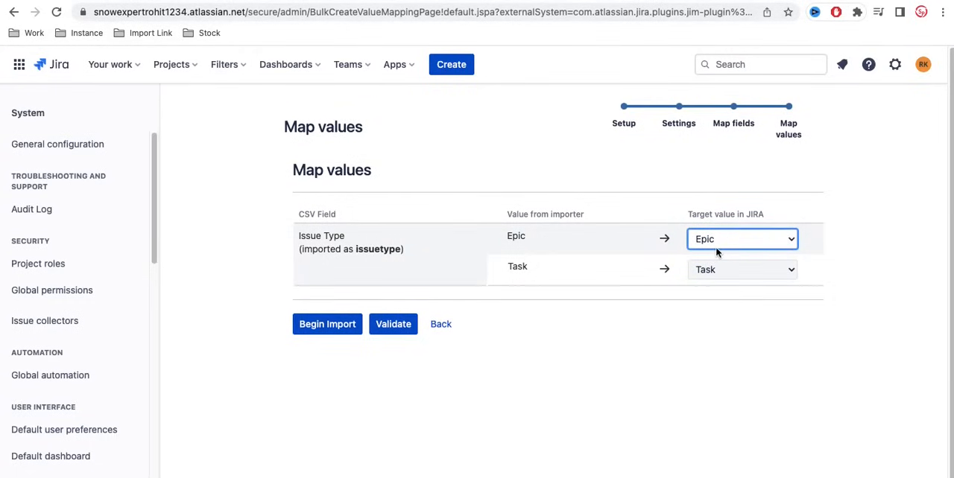
left_click(739, 272)
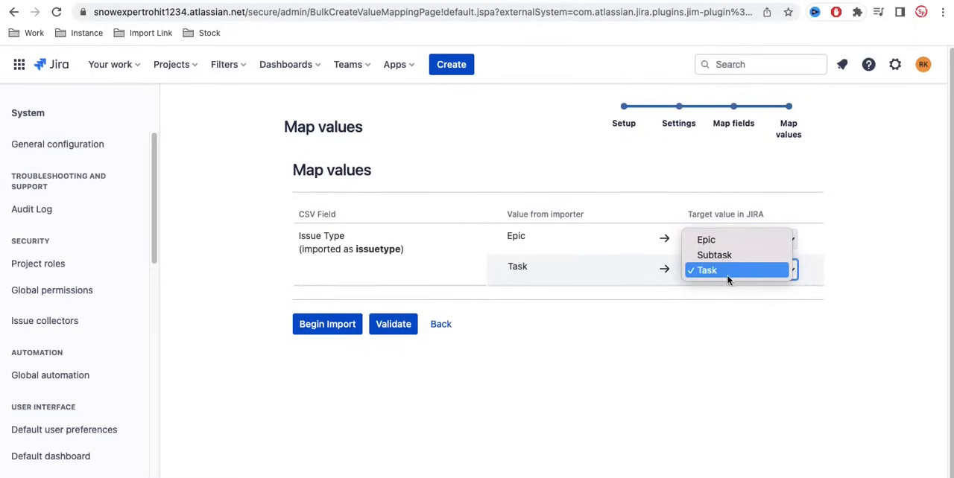
left_click(729, 273)
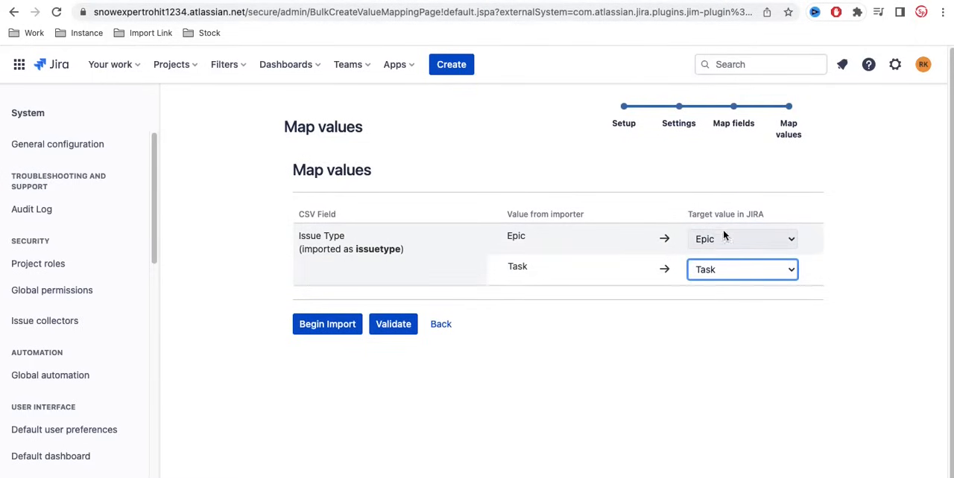
left_click(716, 269)
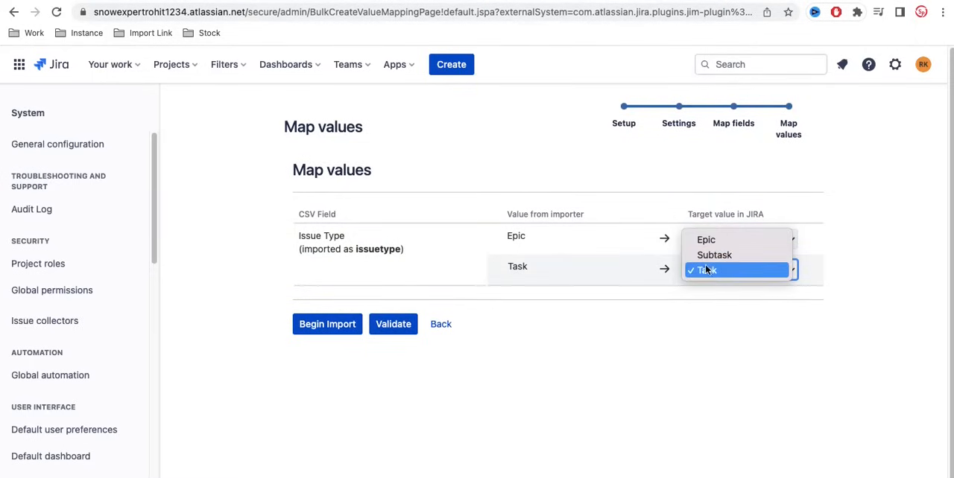
left_click(691, 291)
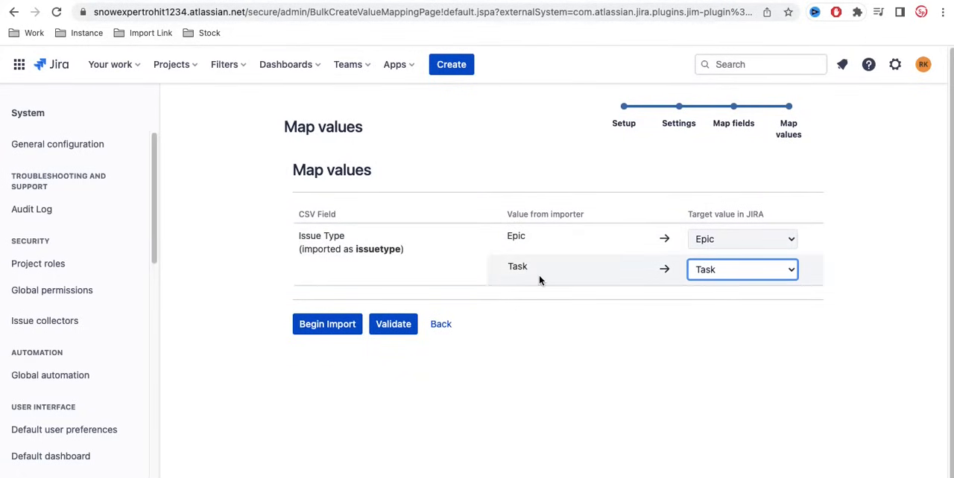
left_click(713, 280)
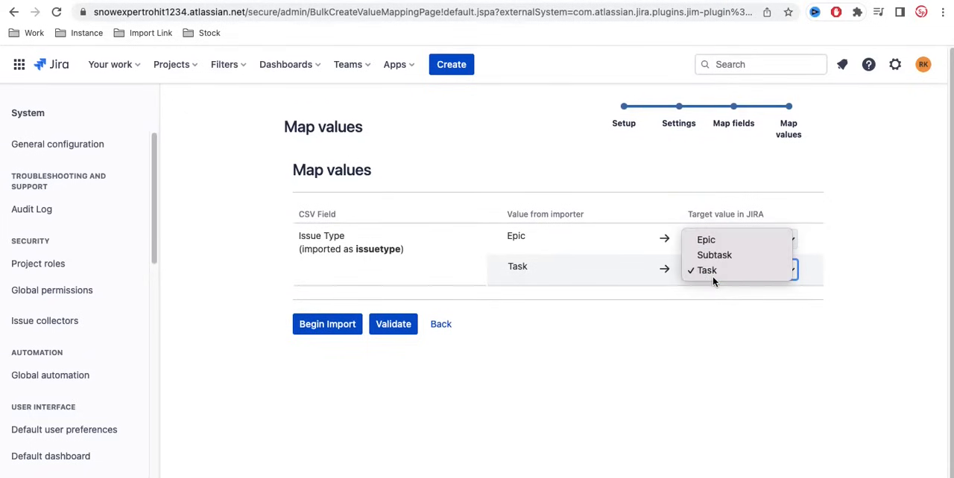
left_click(671, 350)
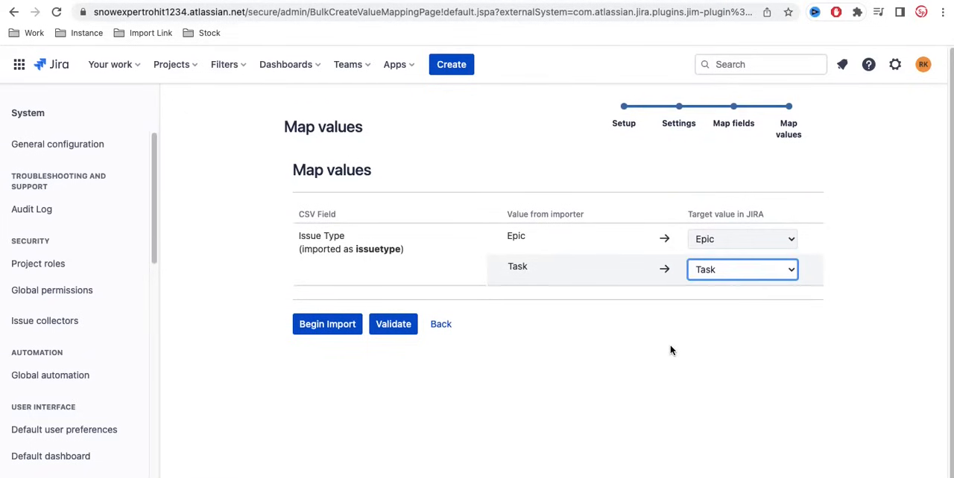
Validate the CSV import with the mapped issue type values and begin the import.
left_click(397, 324)
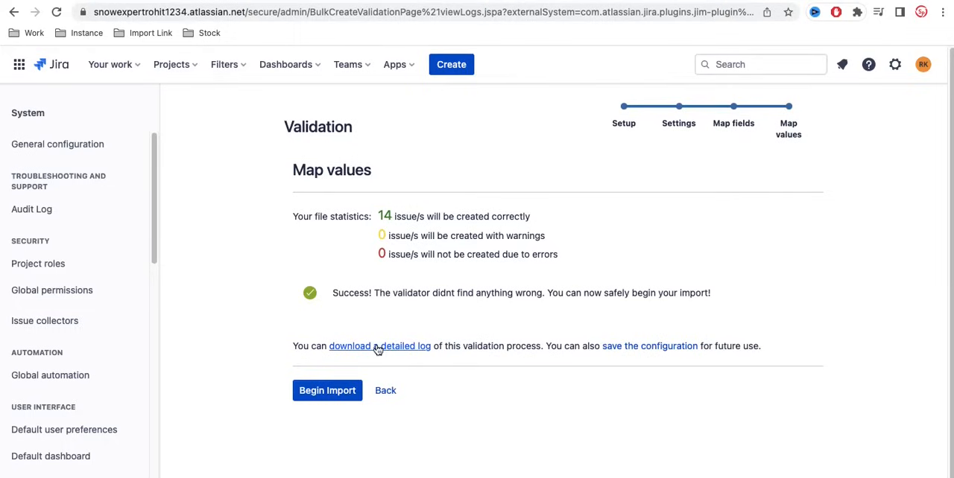
left_click(318, 399)
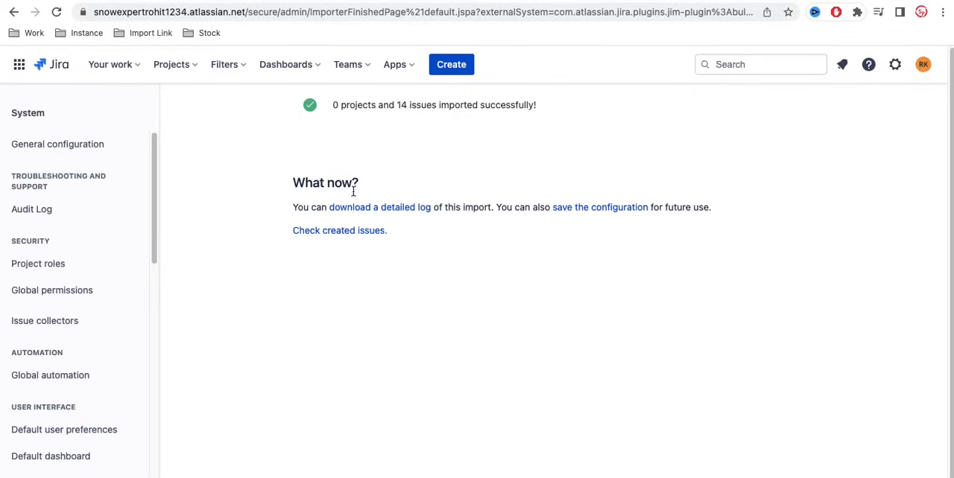
Open the list of issues created by the import and look through their types, keys and summaries.
left_click(313, 232)
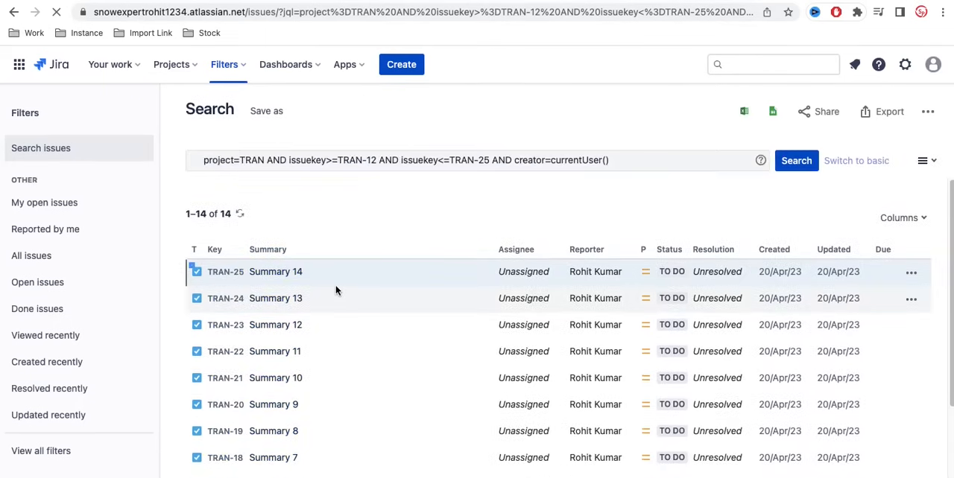
scroll(335, 290, "down", 3)
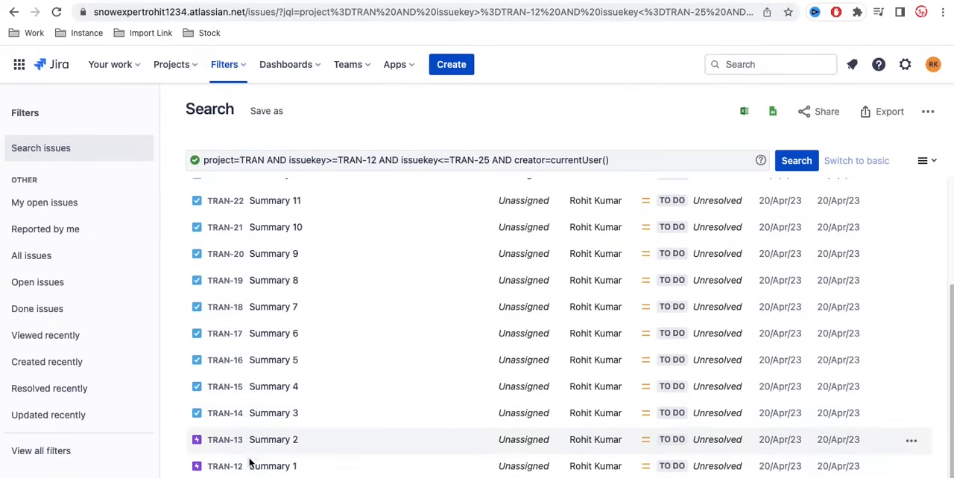
scroll(266, 250, "up", 3)
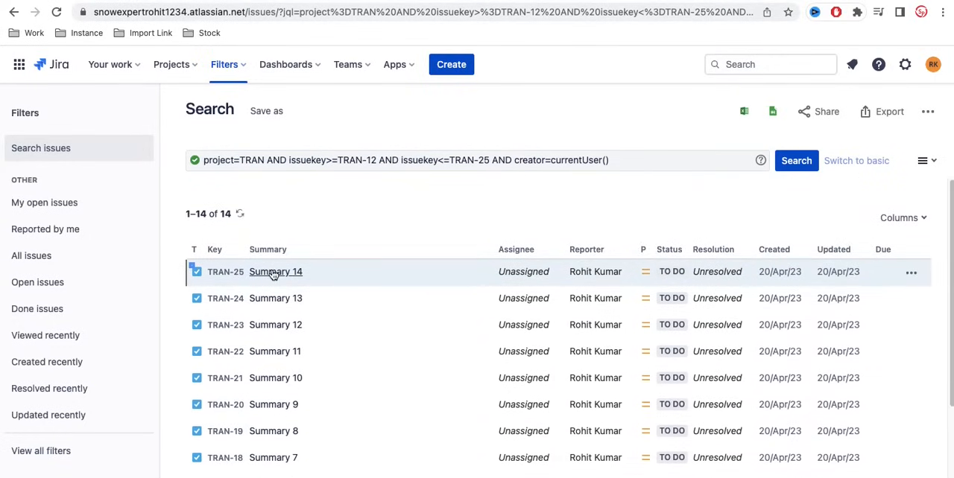
Open the Training project's board and move the Summary 3 issue from To Do to In Progress.
left_click(177, 64)
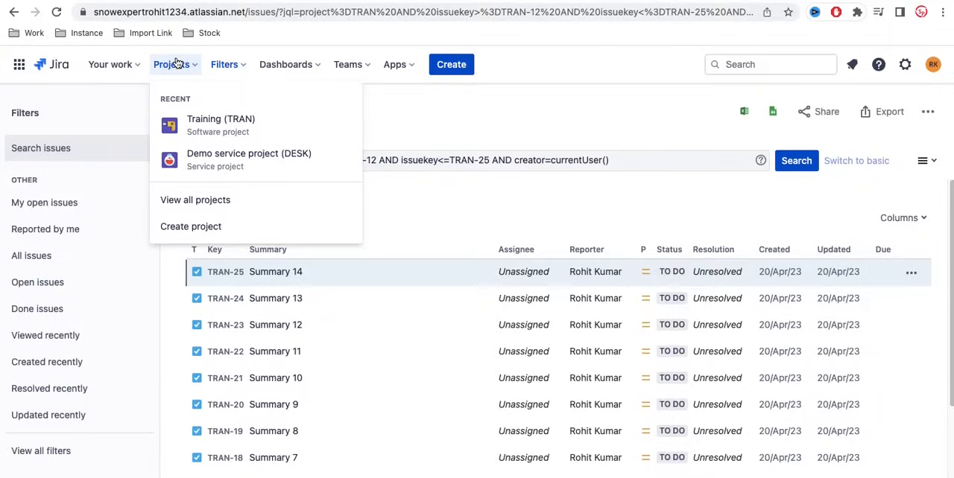
left_click(215, 128)
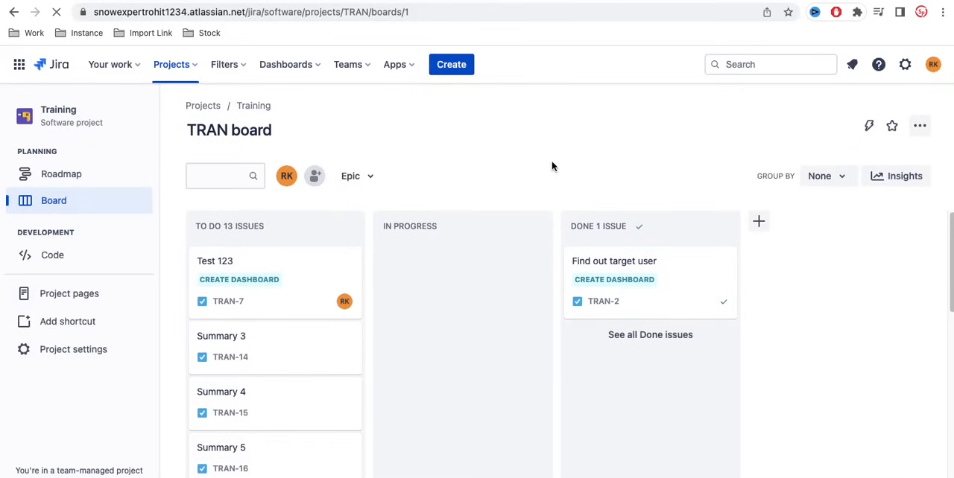
scroll(475, 364, "down", 2)
scroll(475, 364, "down", 8)
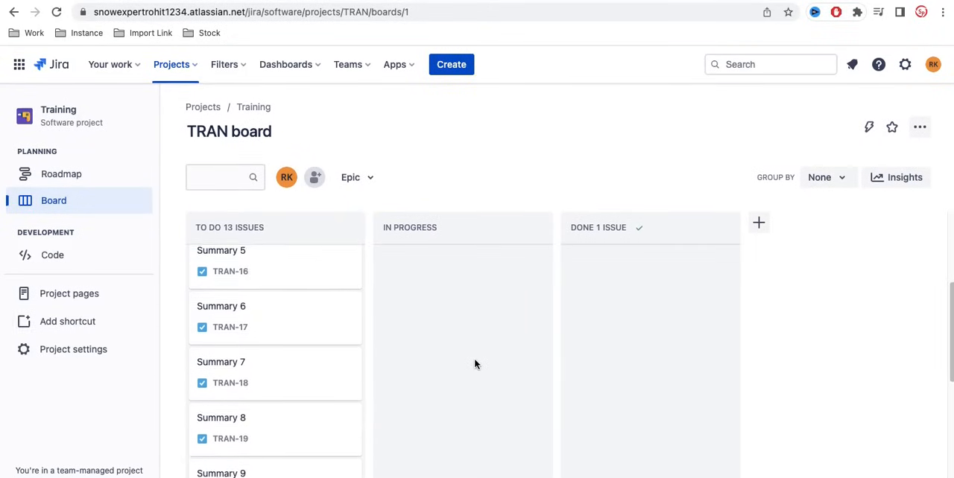
scroll(476, 364, "up", 10)
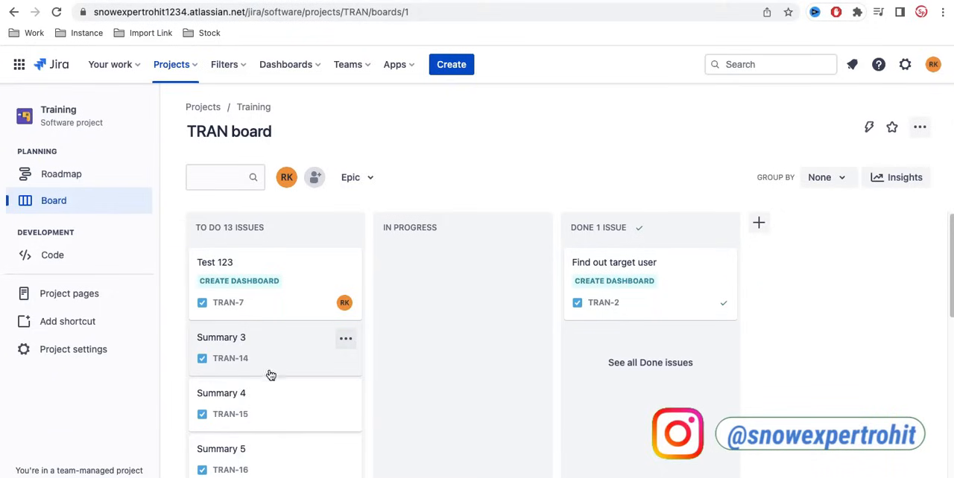
scroll(263, 372, "down", 8)
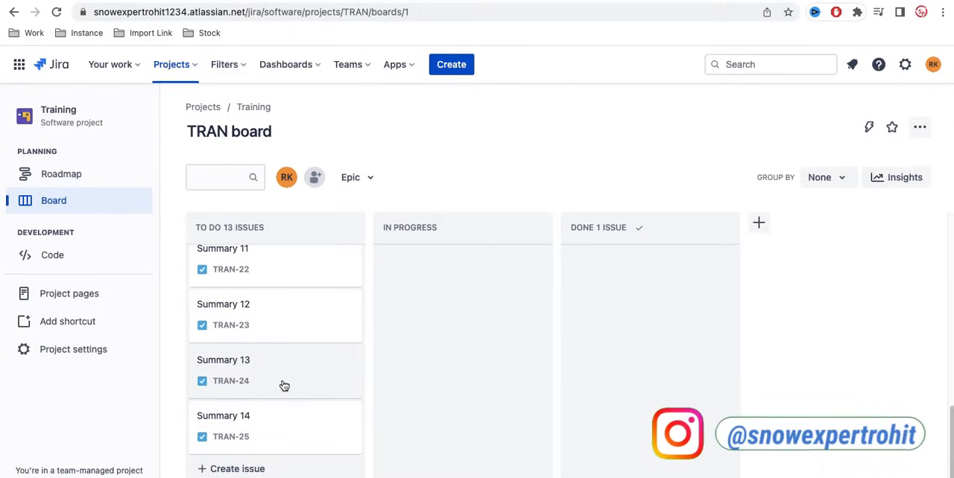
scroll(281, 384, "up", 8)
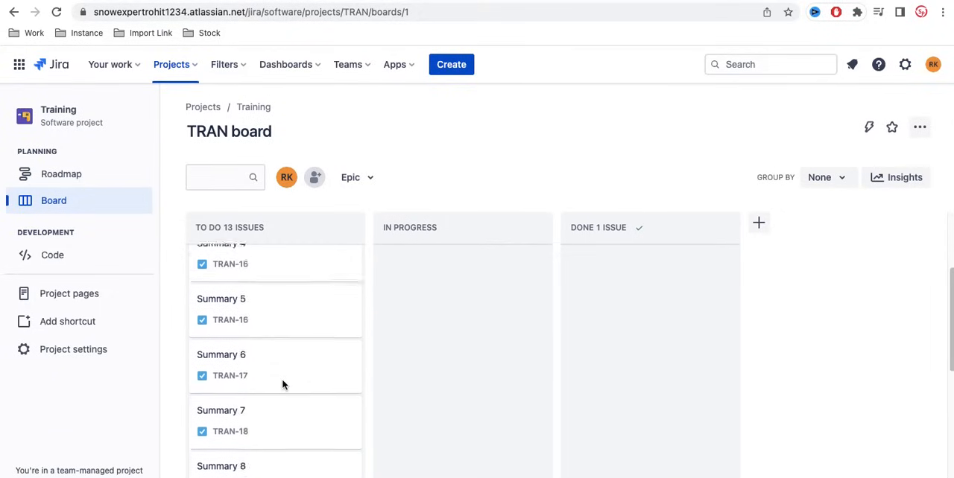
left_click_drag(263, 346, 445, 317)
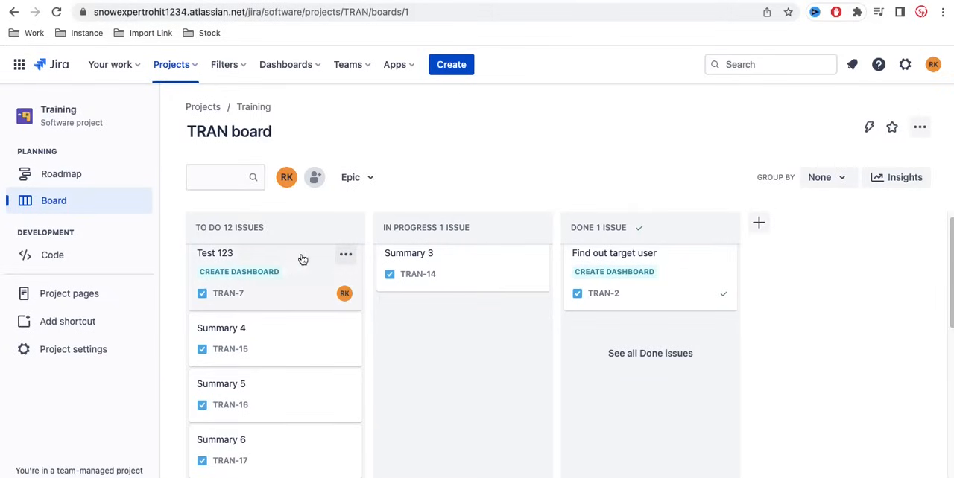